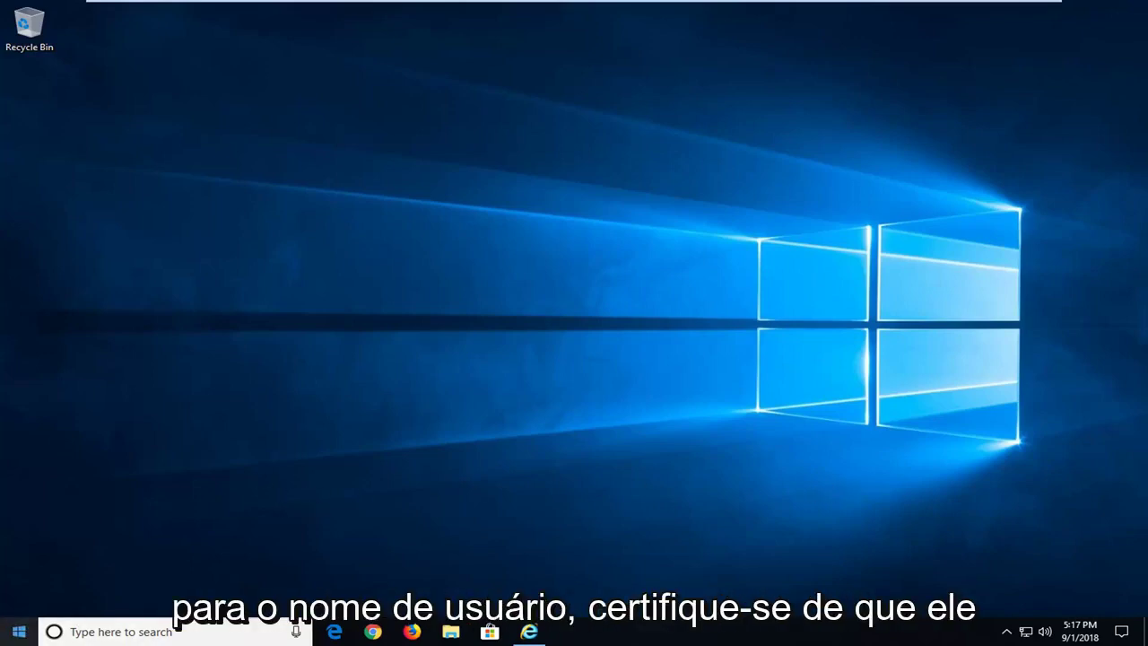
Open the Start menu, view the power options, then dismiss them and close the menu
click(18, 632)
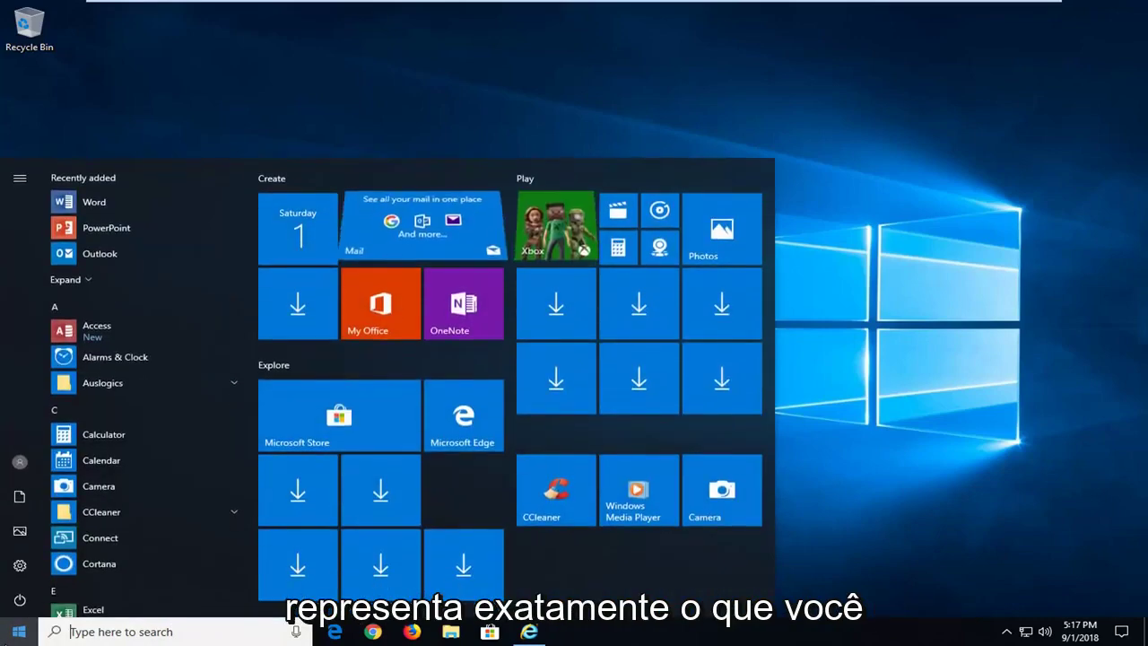
click(30, 596)
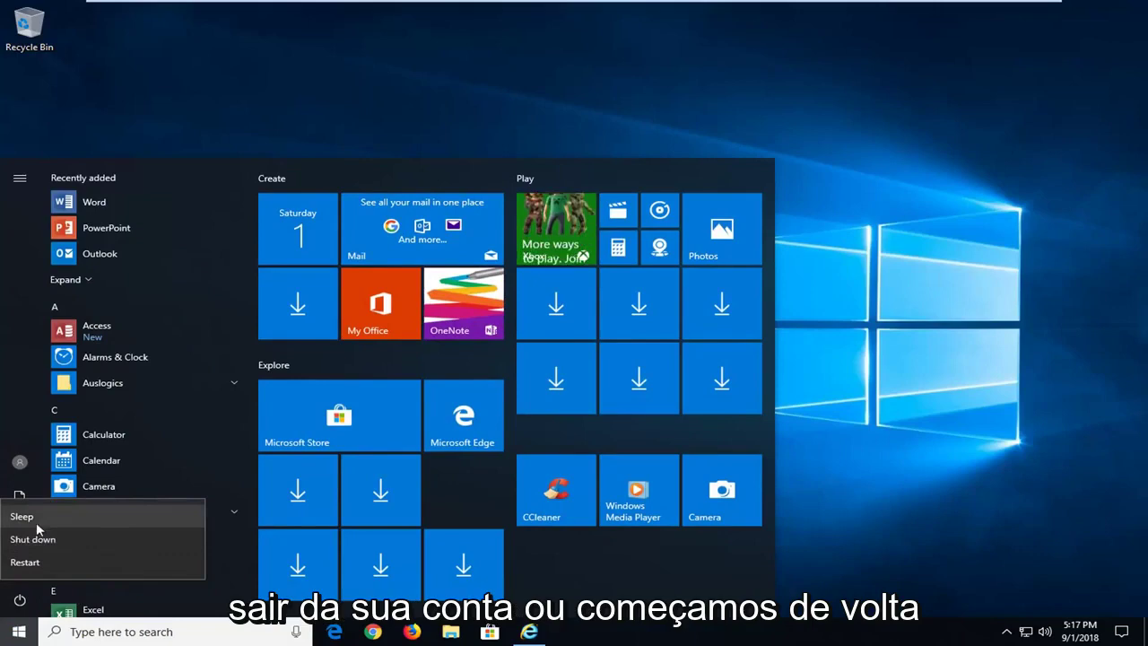
key(Escape)
click(338, 131)
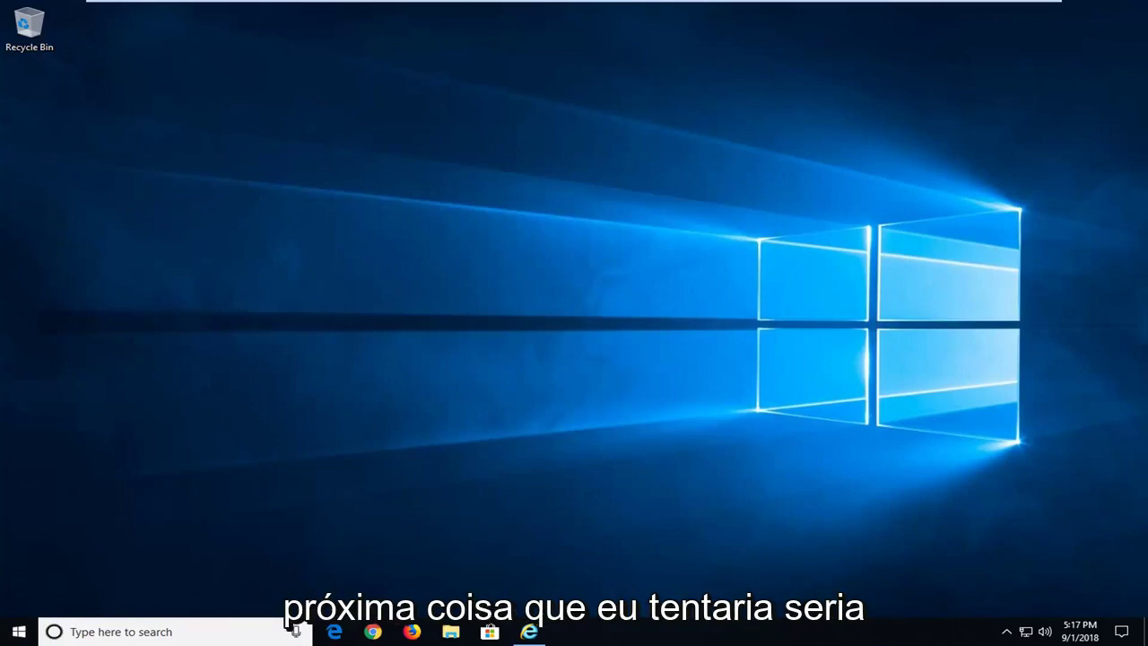
Search Start for 'regedit' and run Registry Editor as administrator
click(18, 629)
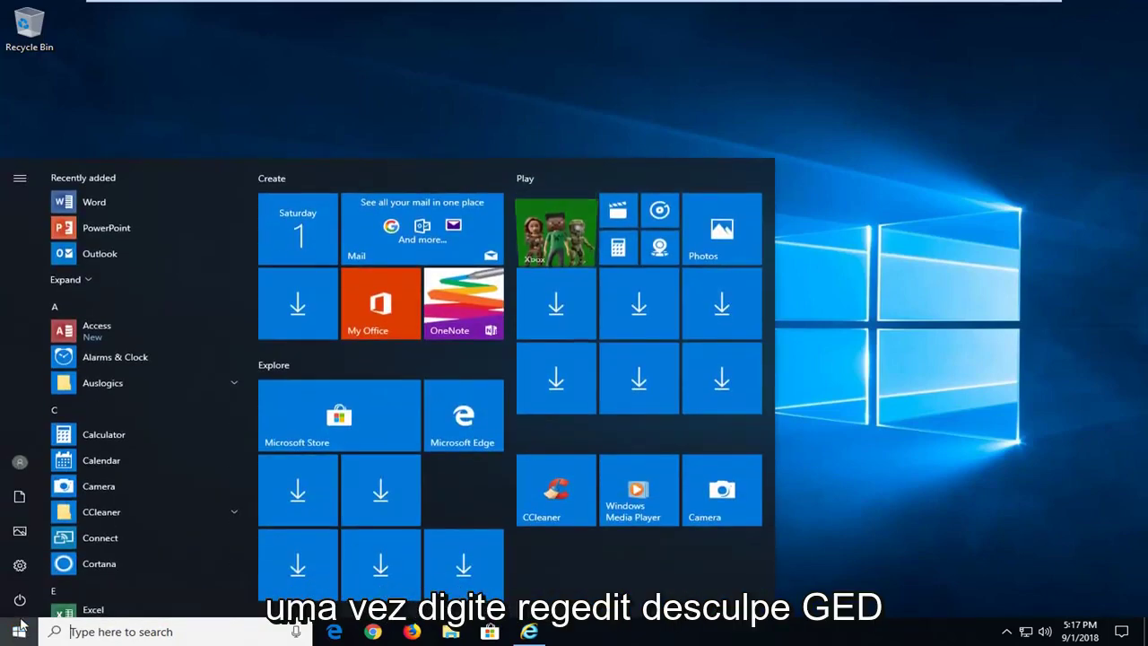
text(regedit)
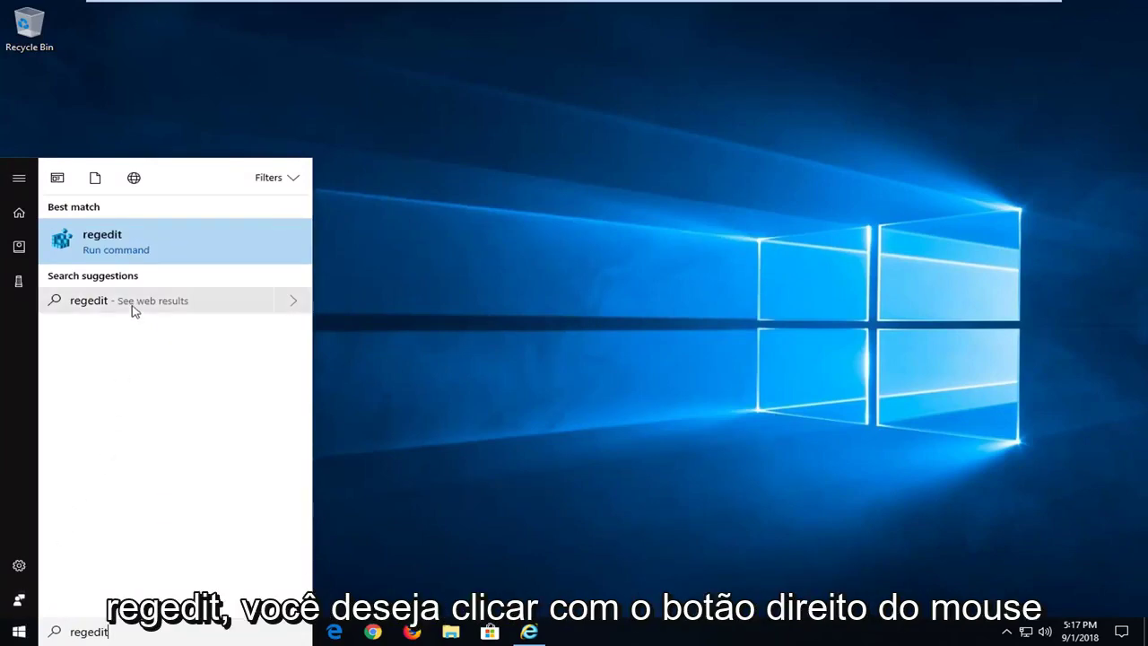
right_click(140, 252)
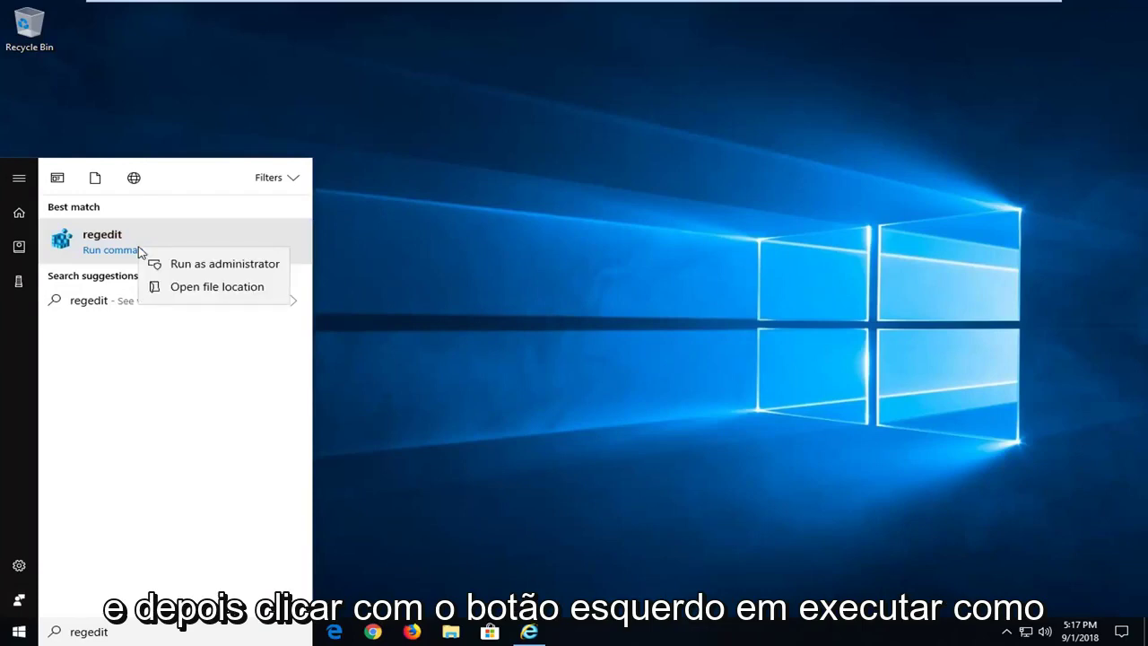
click(179, 264)
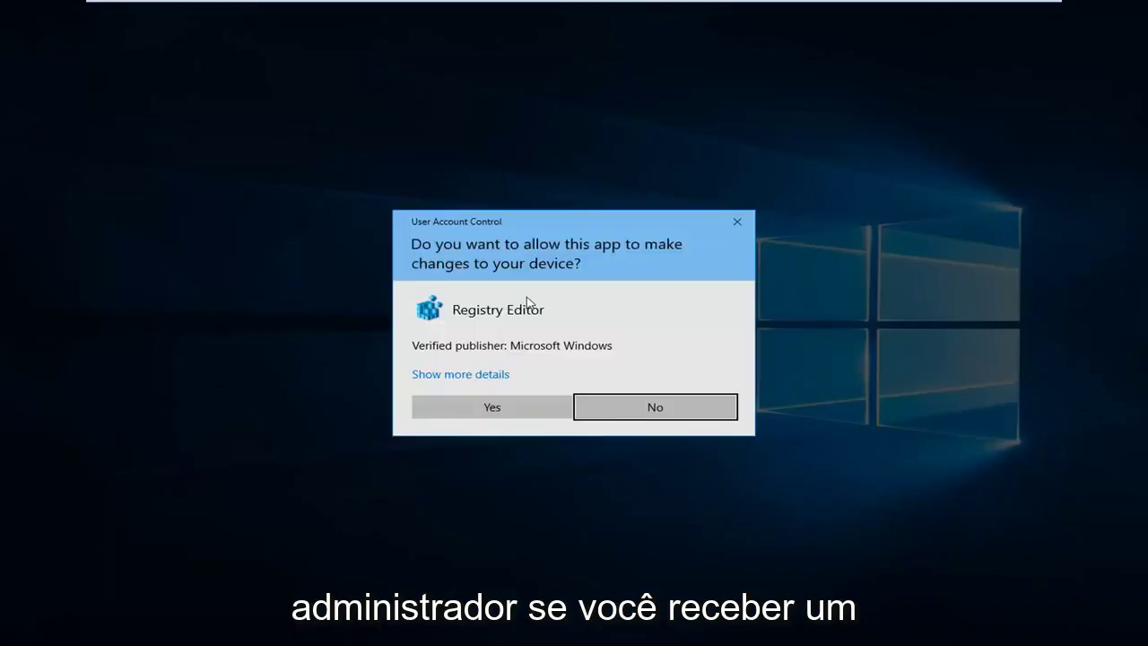
Allow Registry Editor to run, then preview exporting a registry backup to the desktop and cancel
click(477, 396)
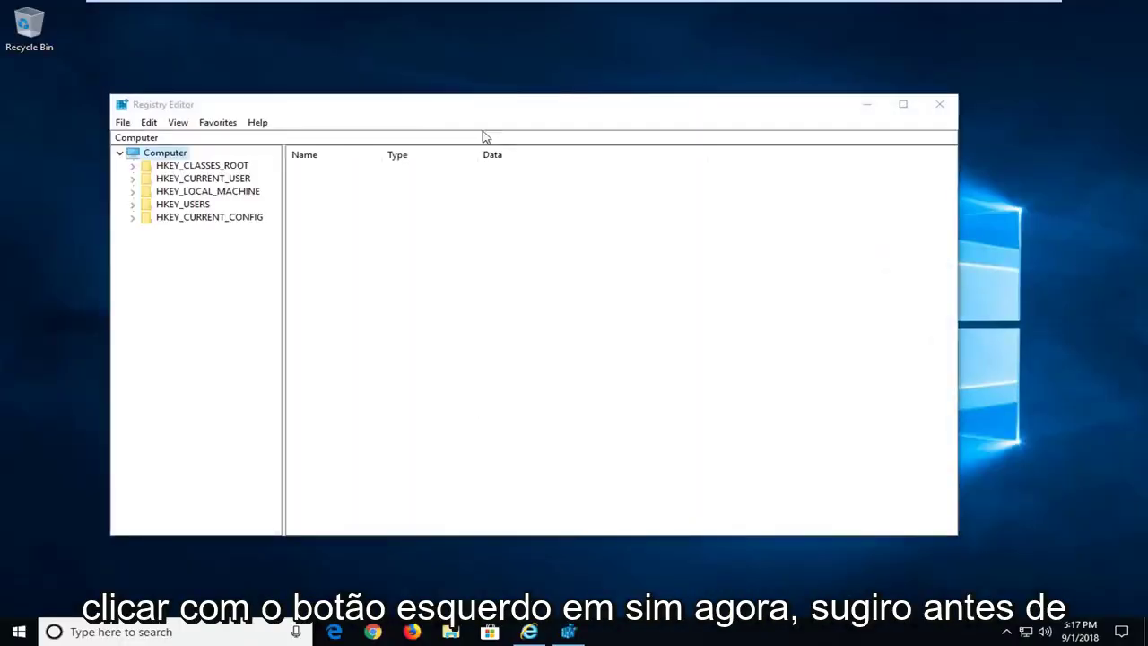
drag(464, 108, 526, 99)
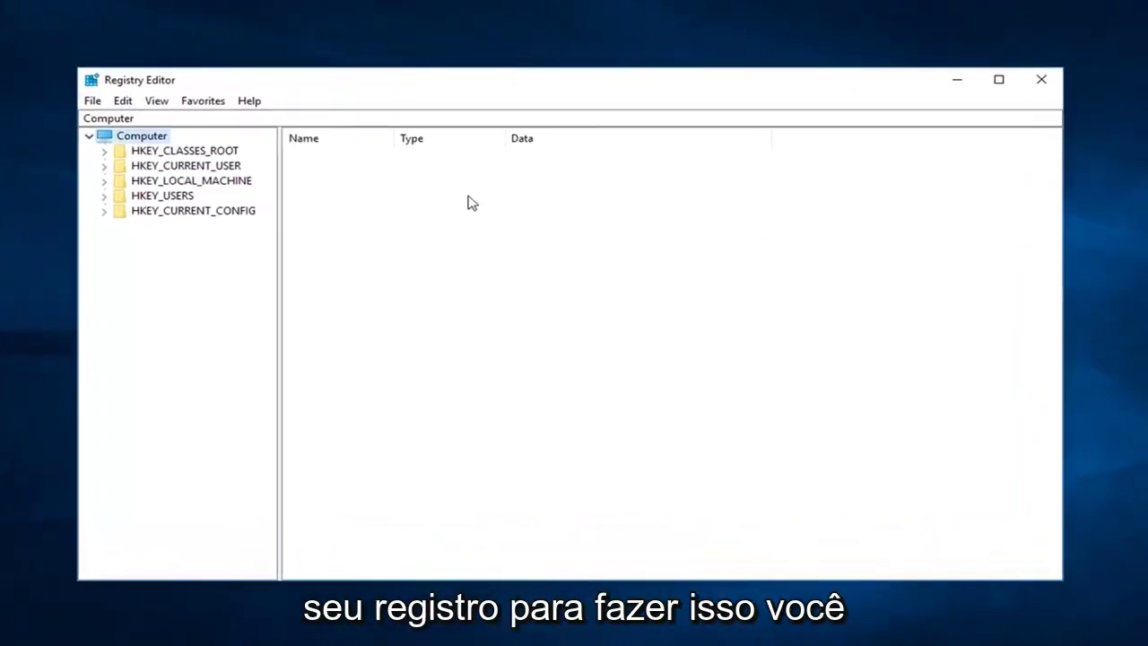
click(97, 104)
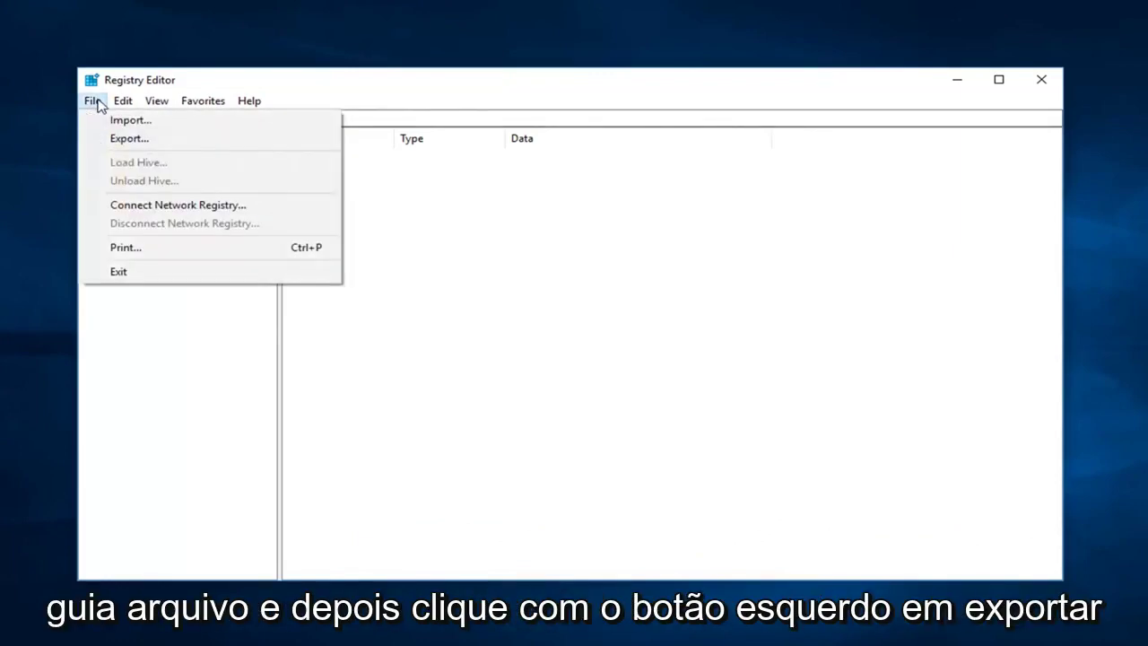
click(123, 140)
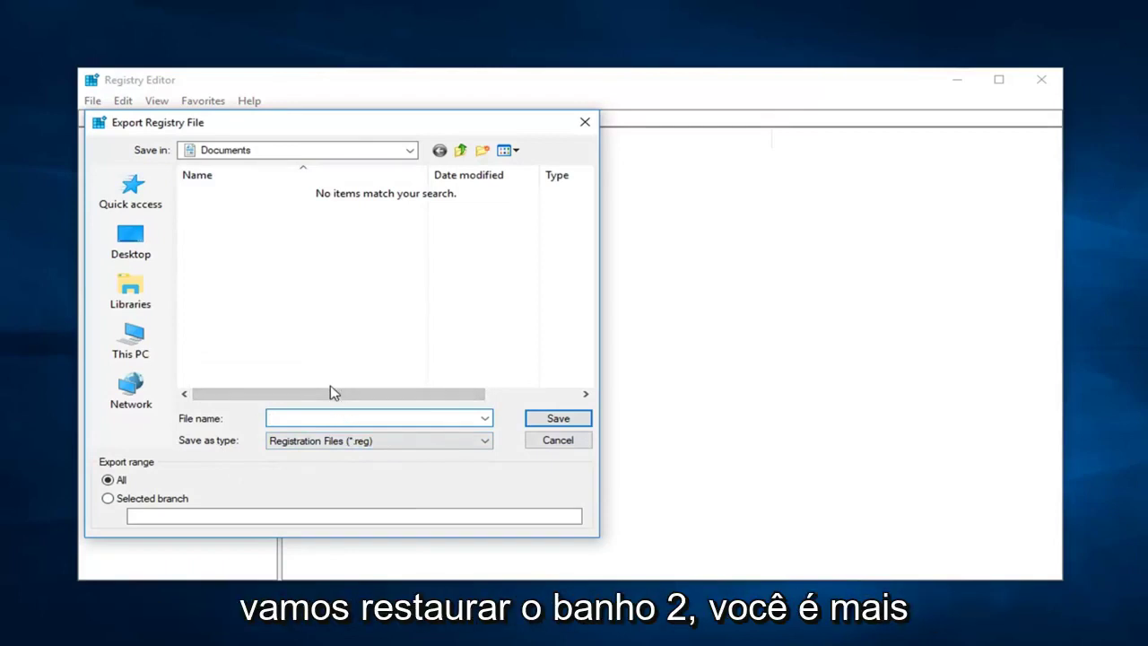
click(131, 242)
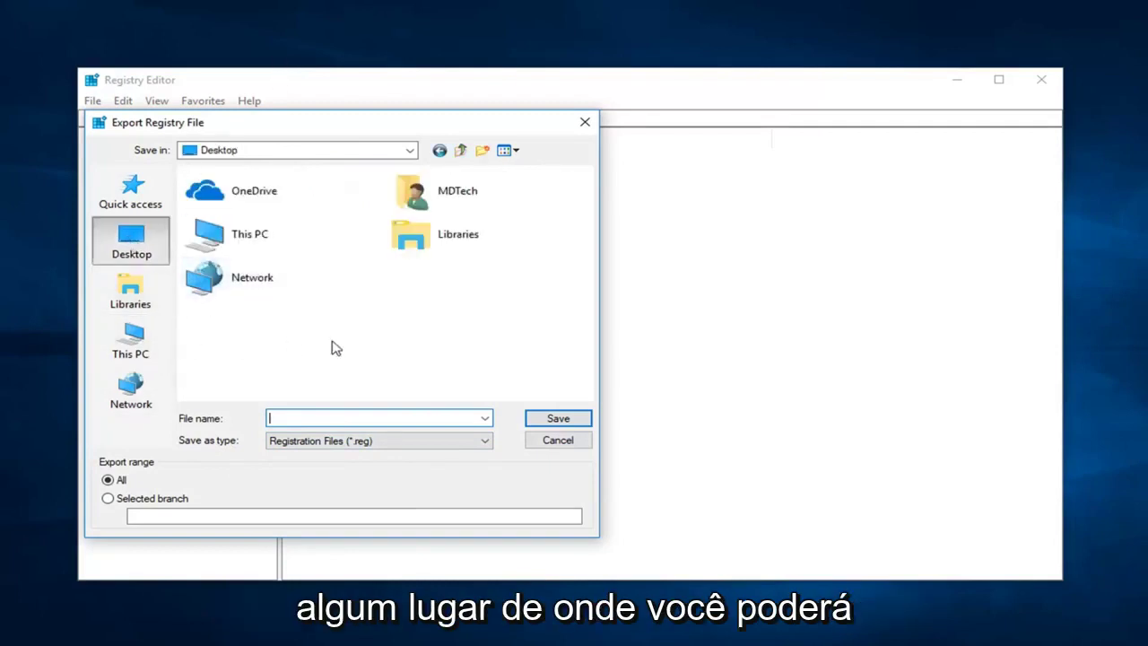
click(558, 440)
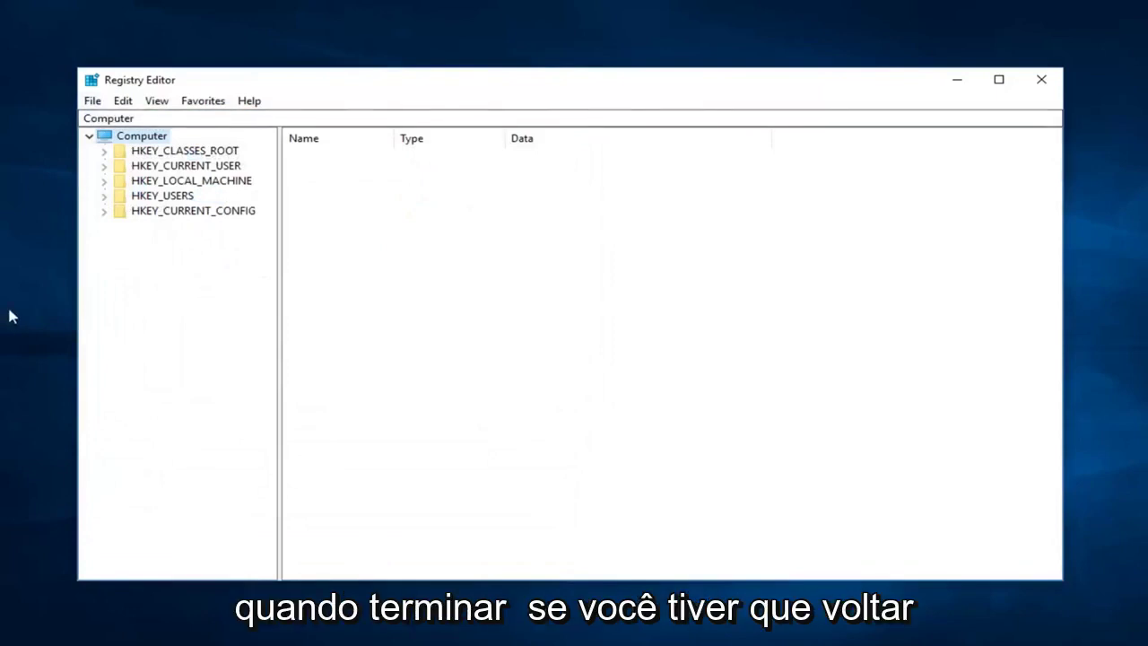
Open the registry Import dialog and close it without importing anything
click(91, 101)
click(127, 119)
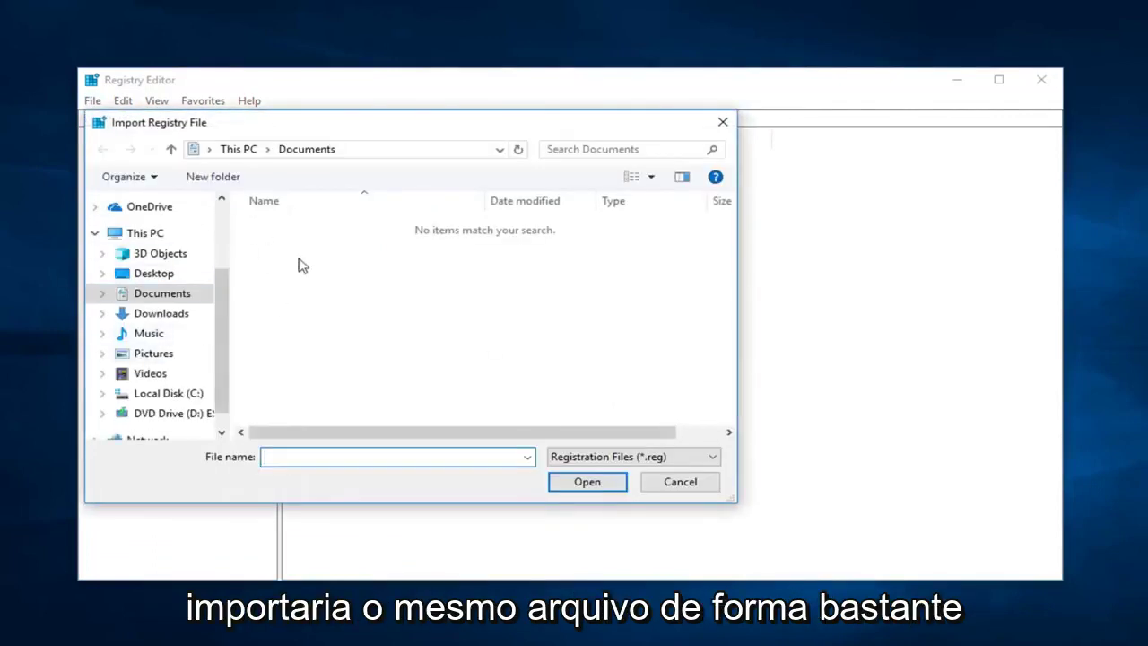
click(724, 125)
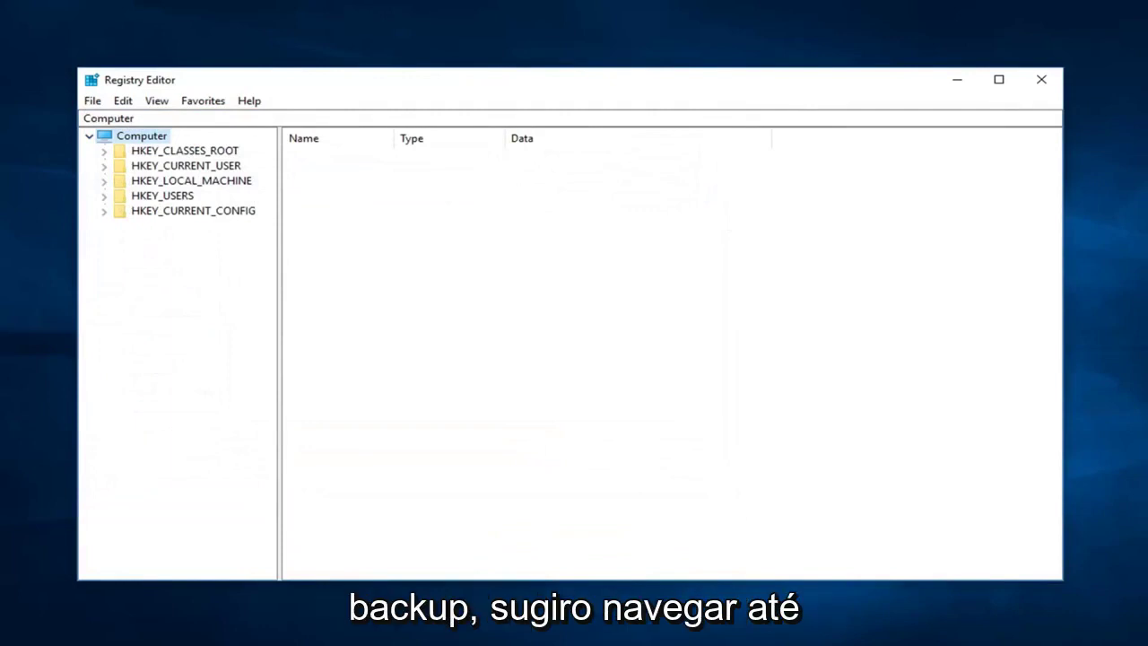
Expand HKEY_LOCAL_MACHINE > SOFTWARE > Microsoft and widen the key tree pane
click(205, 183)
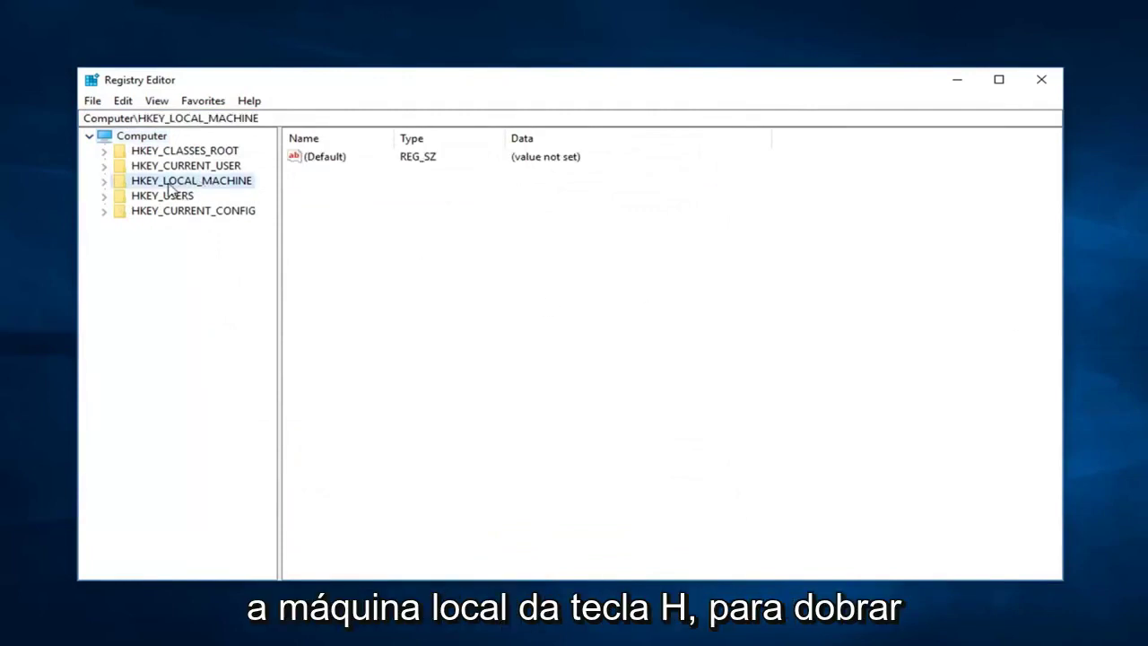
click(103, 182)
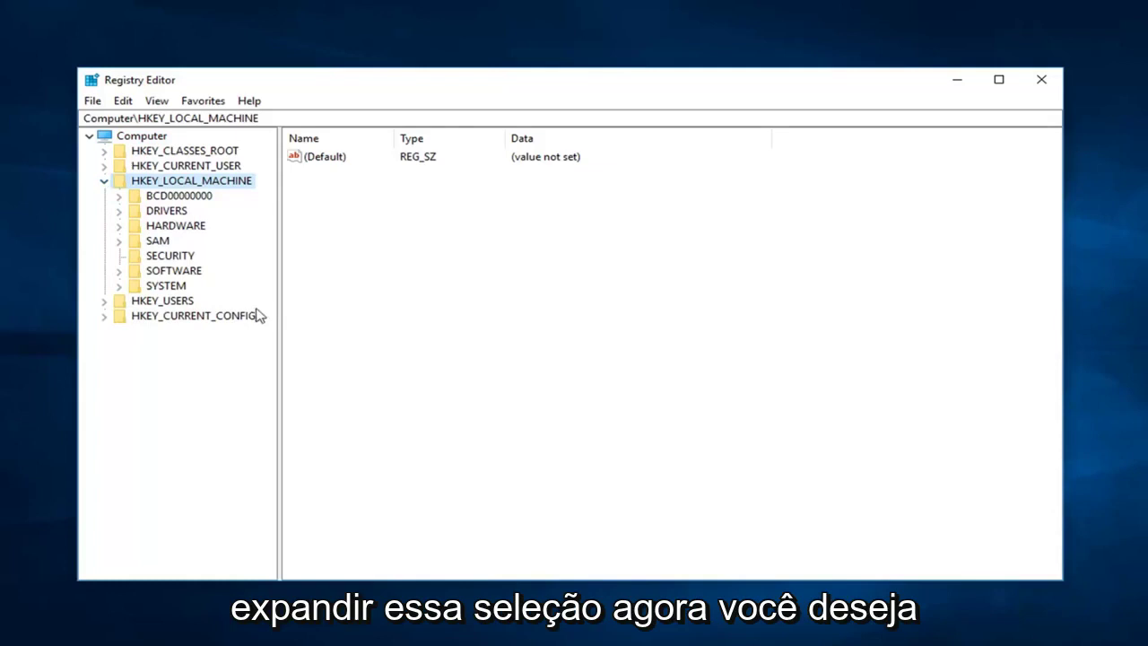
click(119, 272)
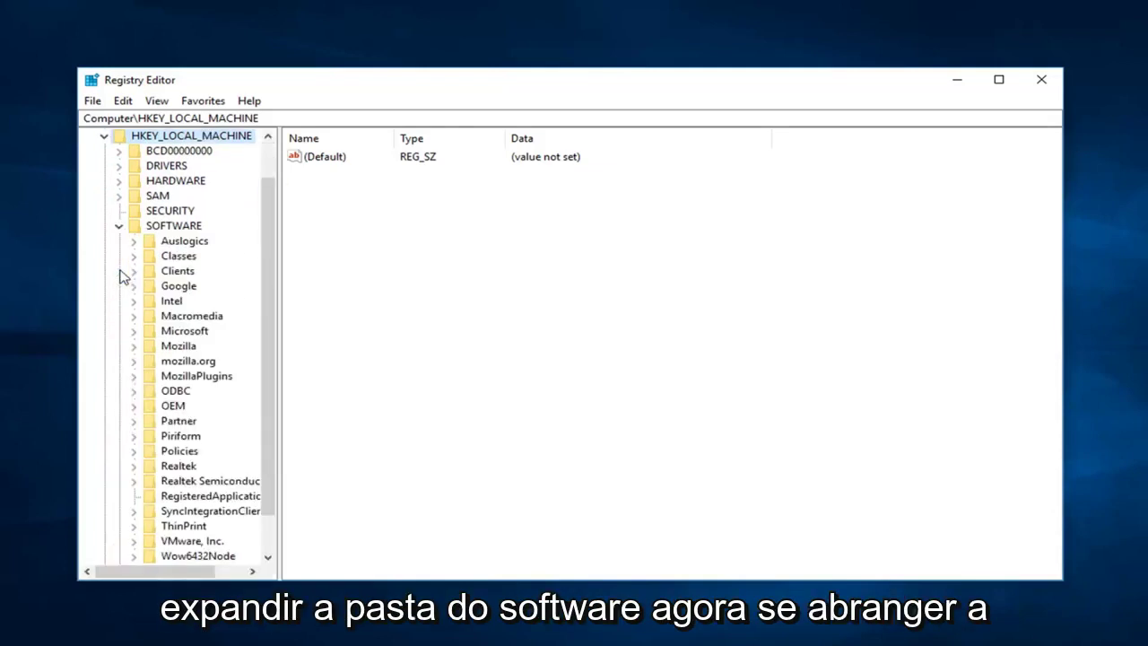
scroll(175, 261, down, 1)
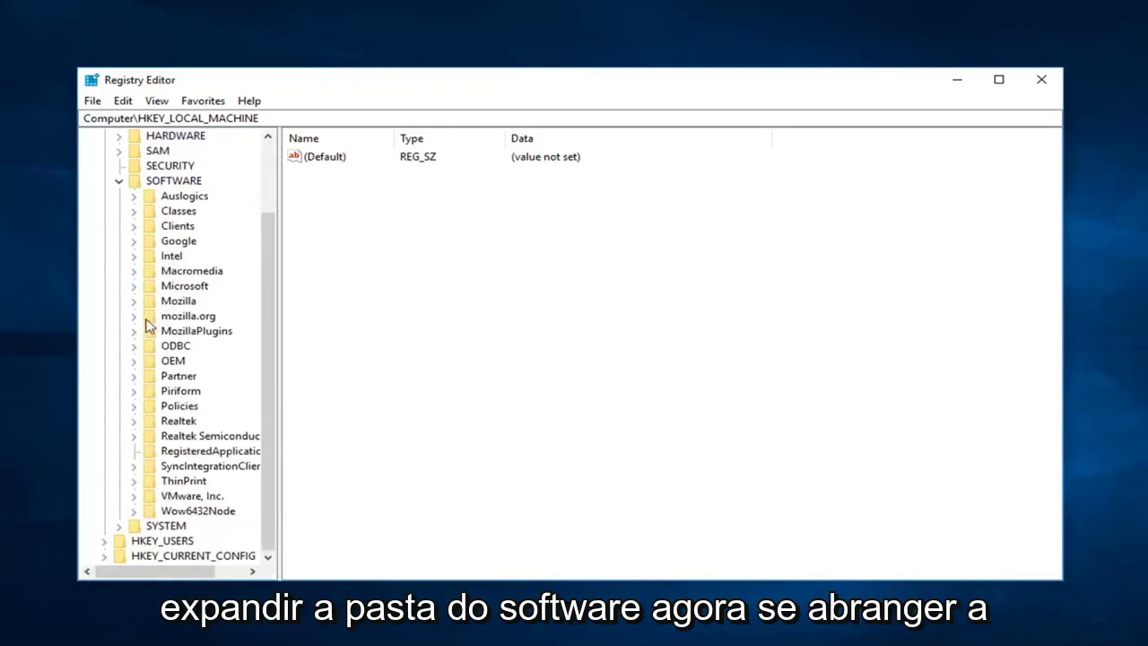
click(168, 286)
click(137, 292)
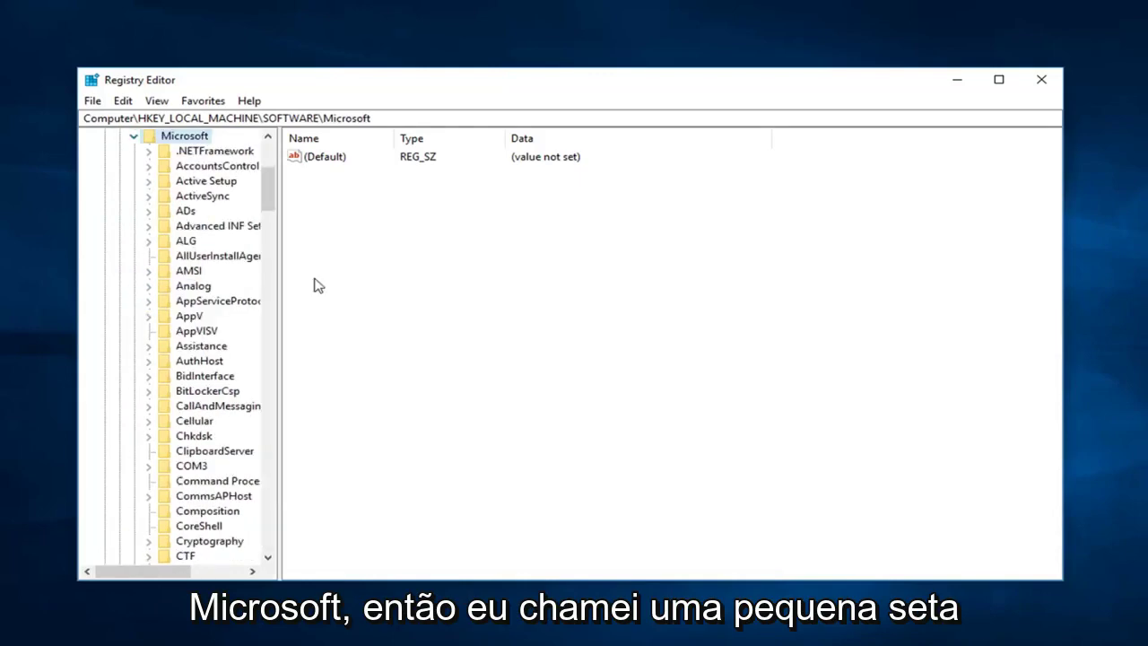
drag(283, 279, 435, 256)
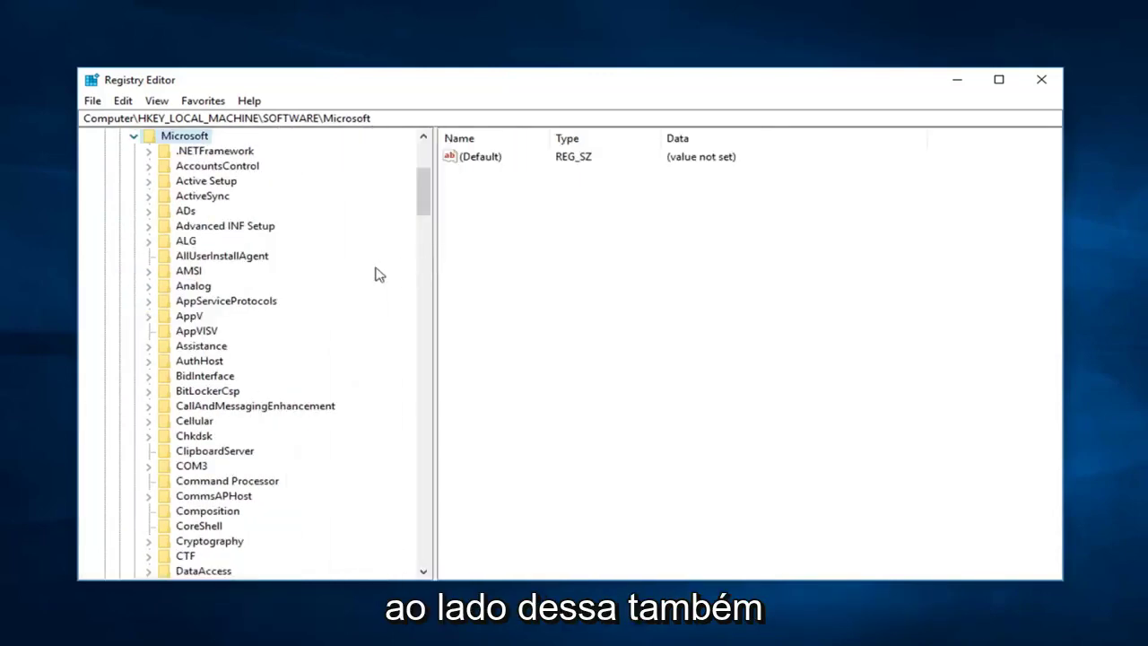
scroll(254, 359, down, 20)
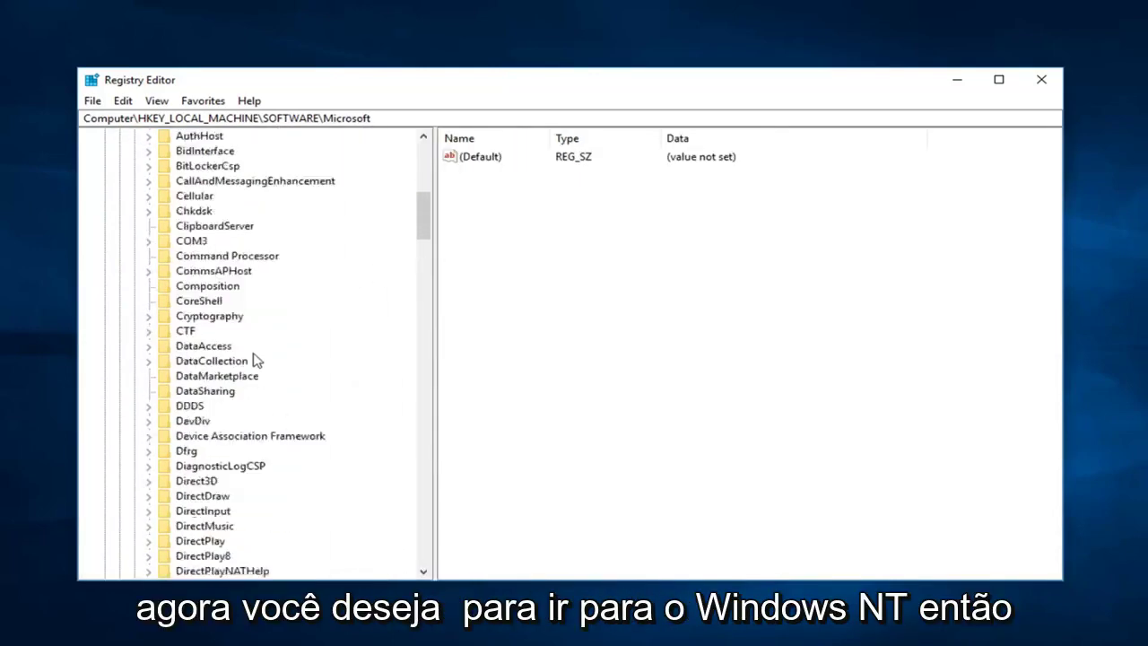
scroll(248, 360, down, 20)
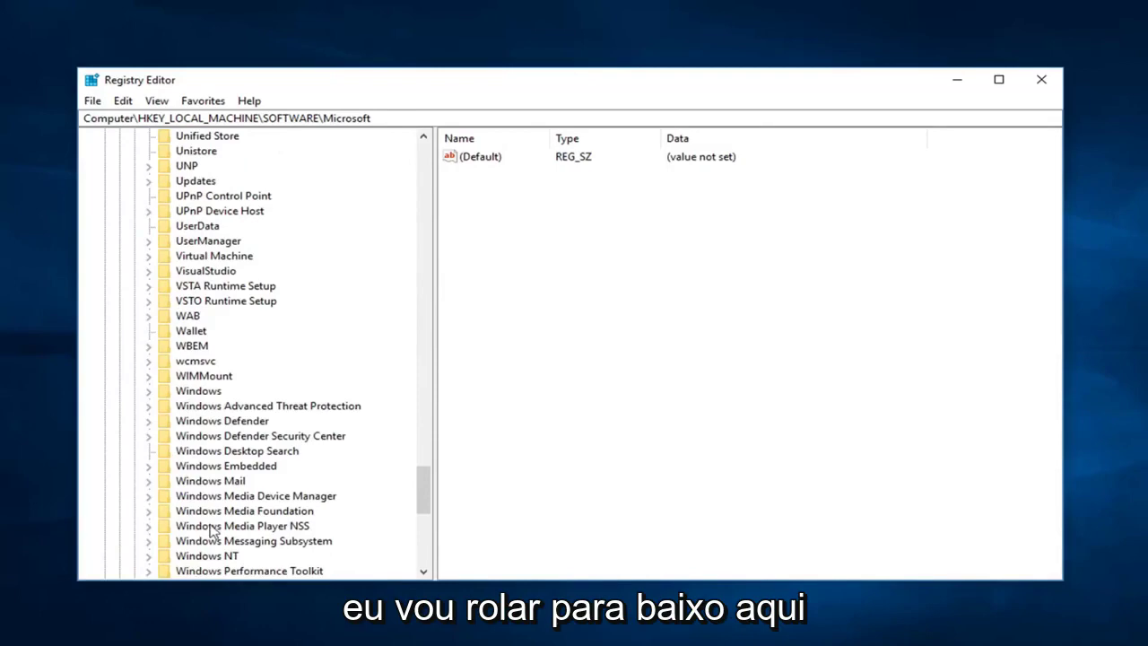
Expand Windows NT > CurrentVersion > ProfileList and select the S-1-5-18 key
click(207, 555)
scroll(212, 520, down, 3)
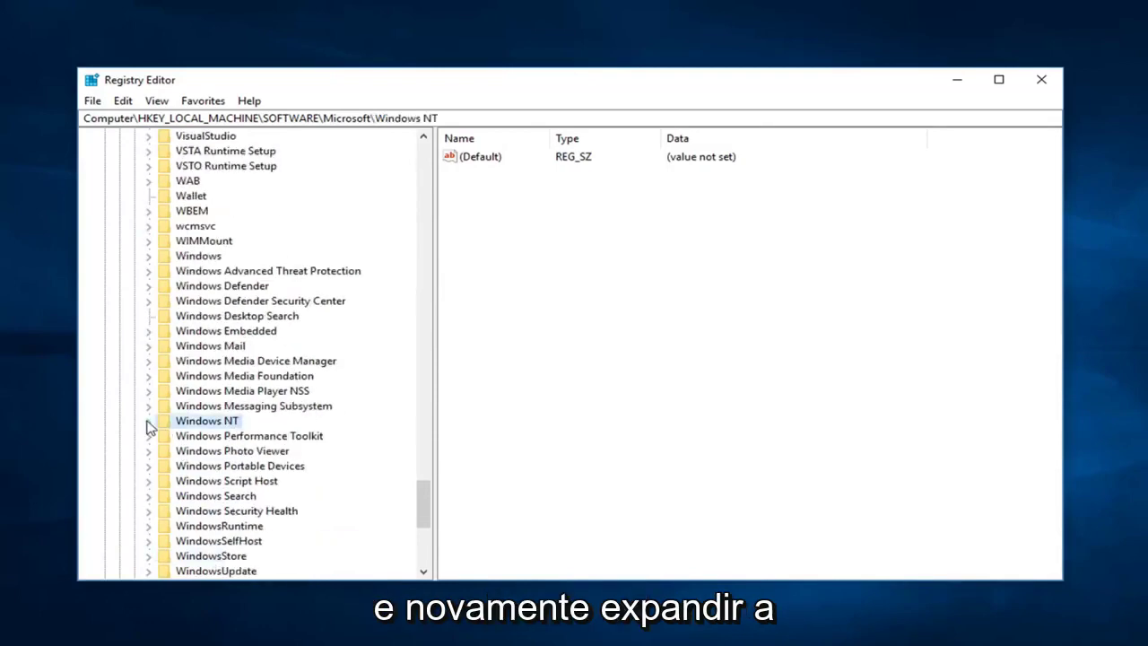
click(149, 427)
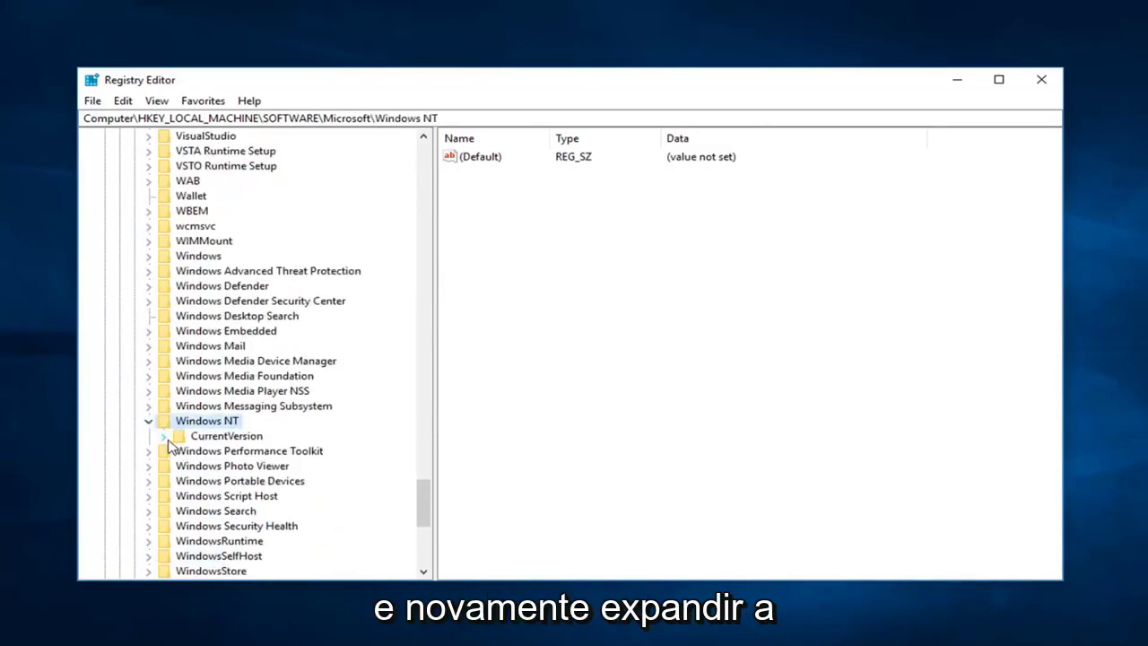
click(165, 438)
scroll(219, 406, down, 4)
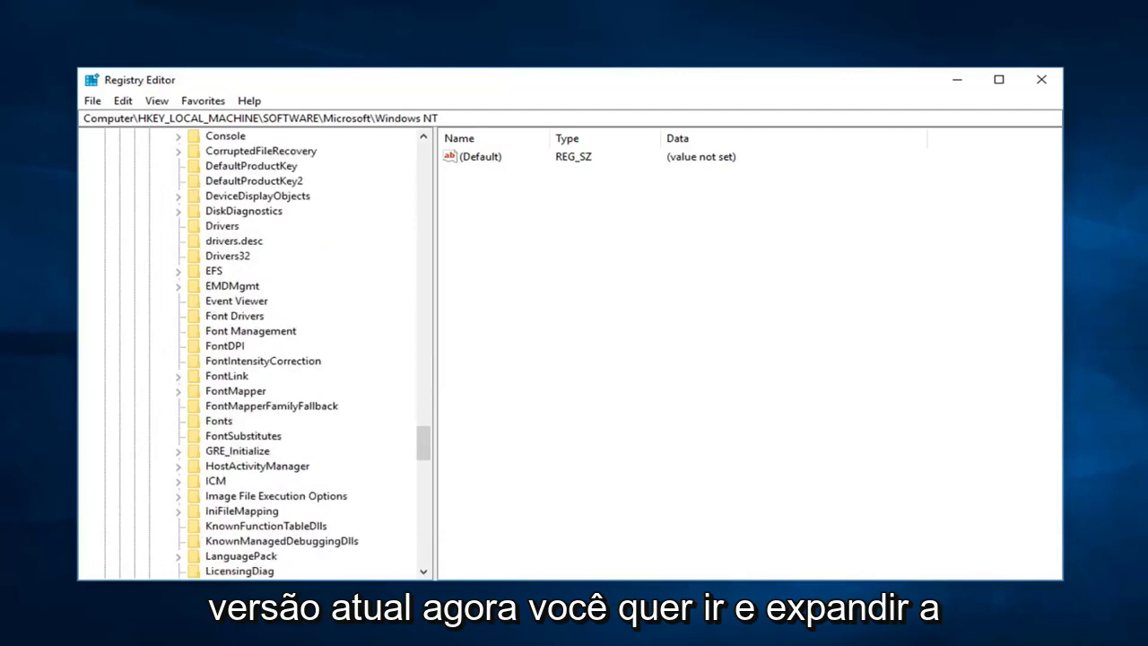
scroll(231, 410, down, 9)
click(178, 495)
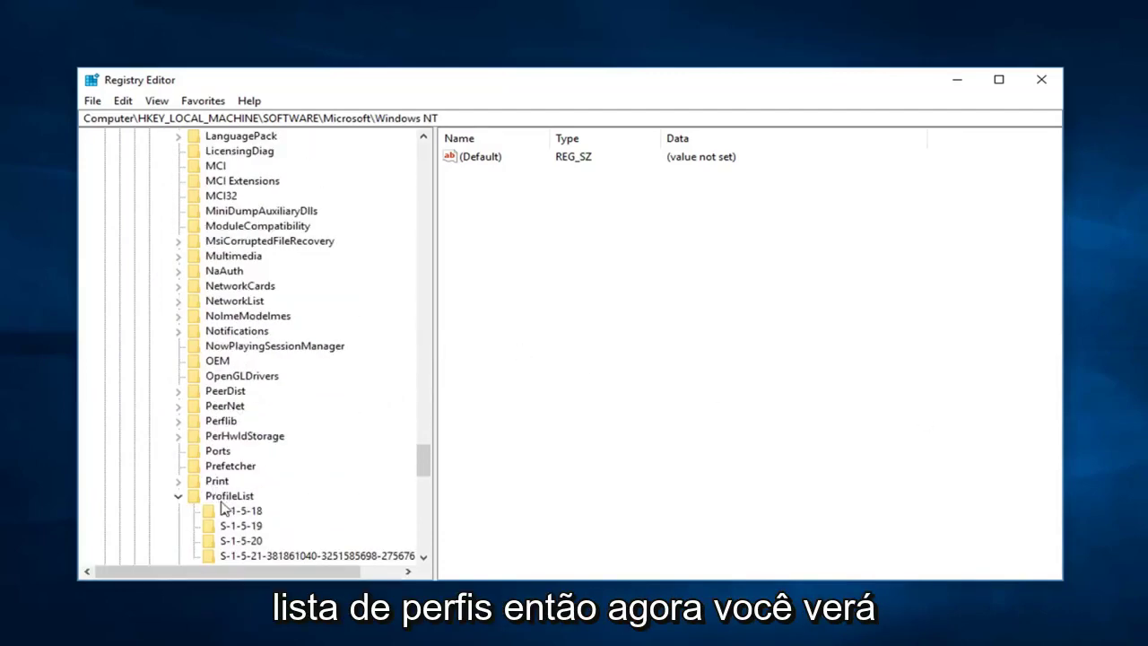
scroll(224, 509, down, 3)
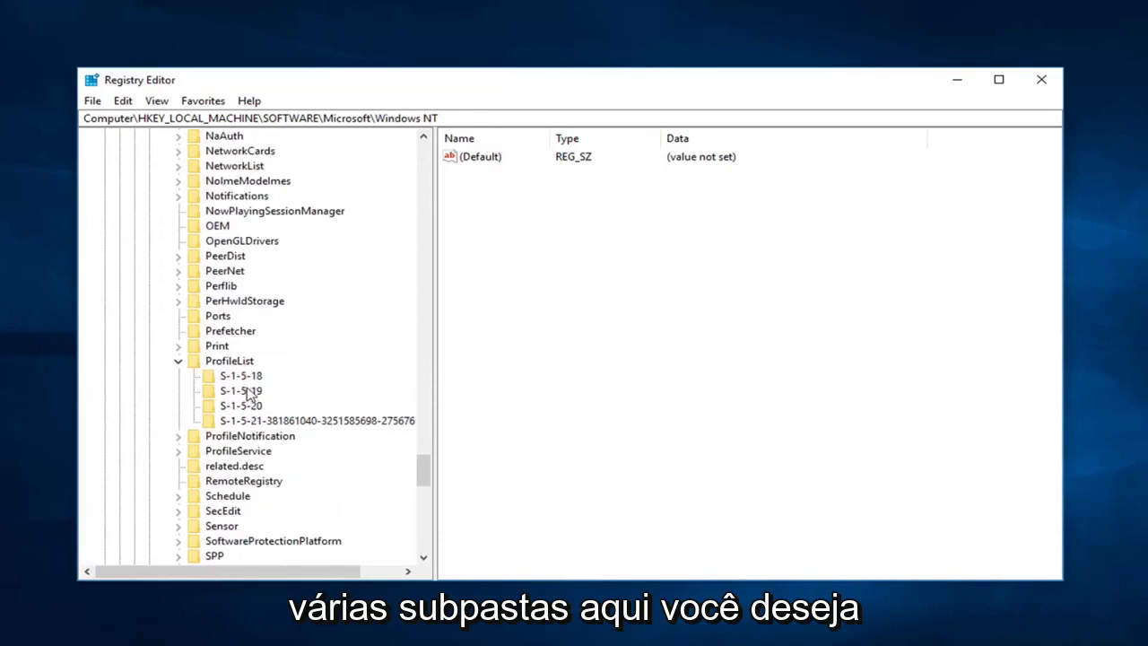
click(240, 376)
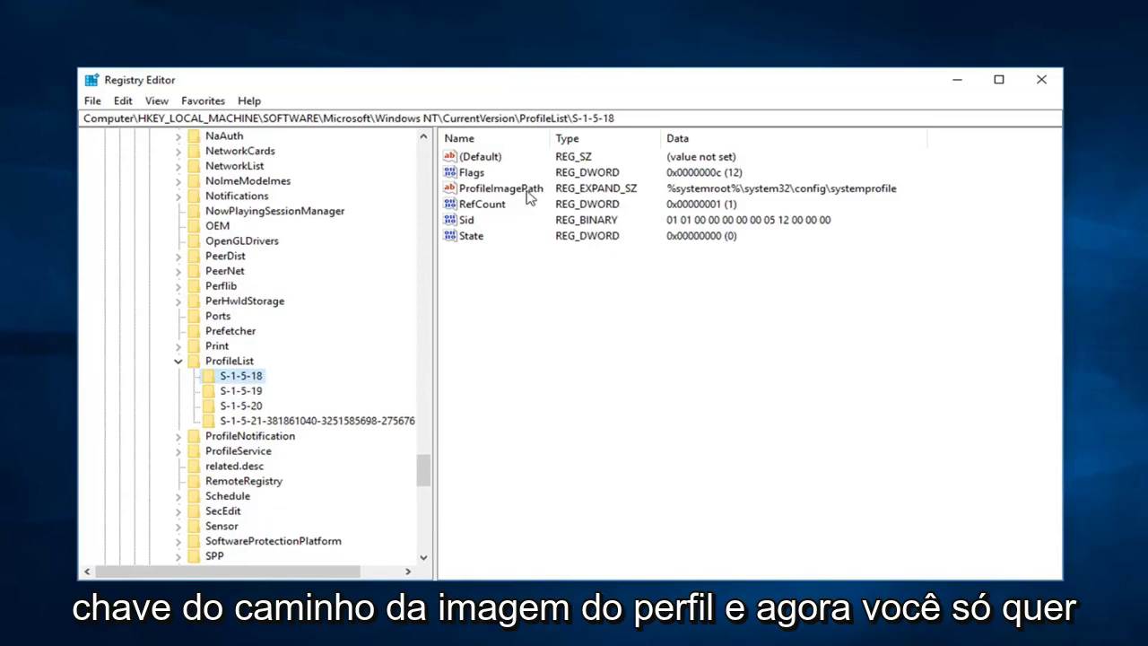
Edit the RefCount DWORD, replacing value data 1 with 0, and confirm
double_click(471, 207)
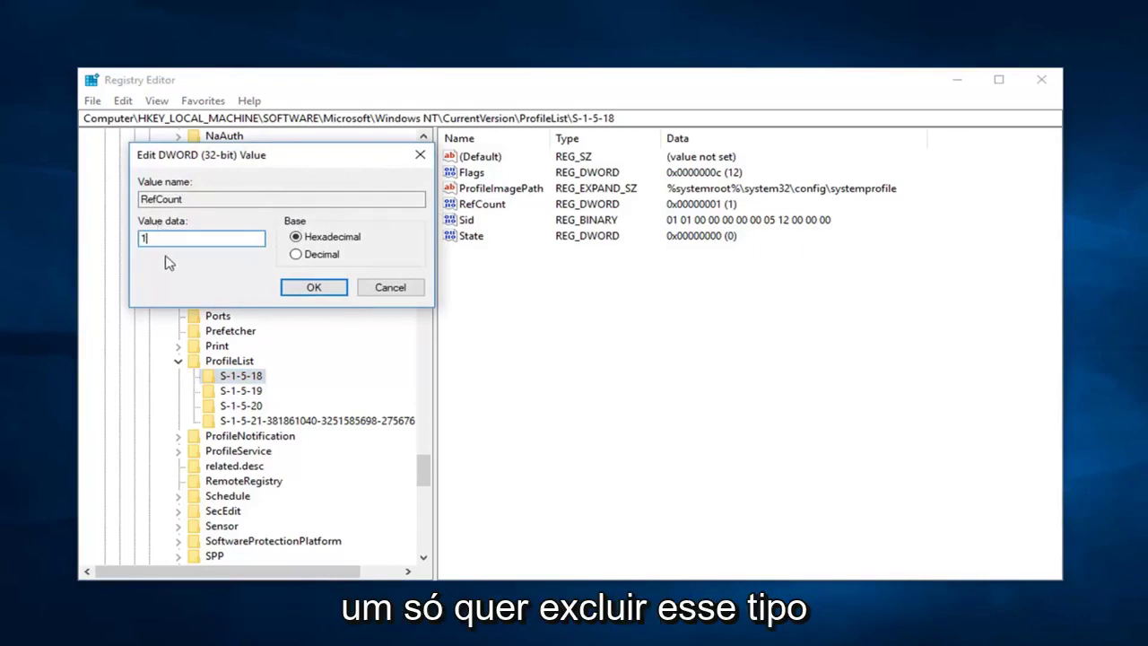
double_click(139, 239)
text(0)
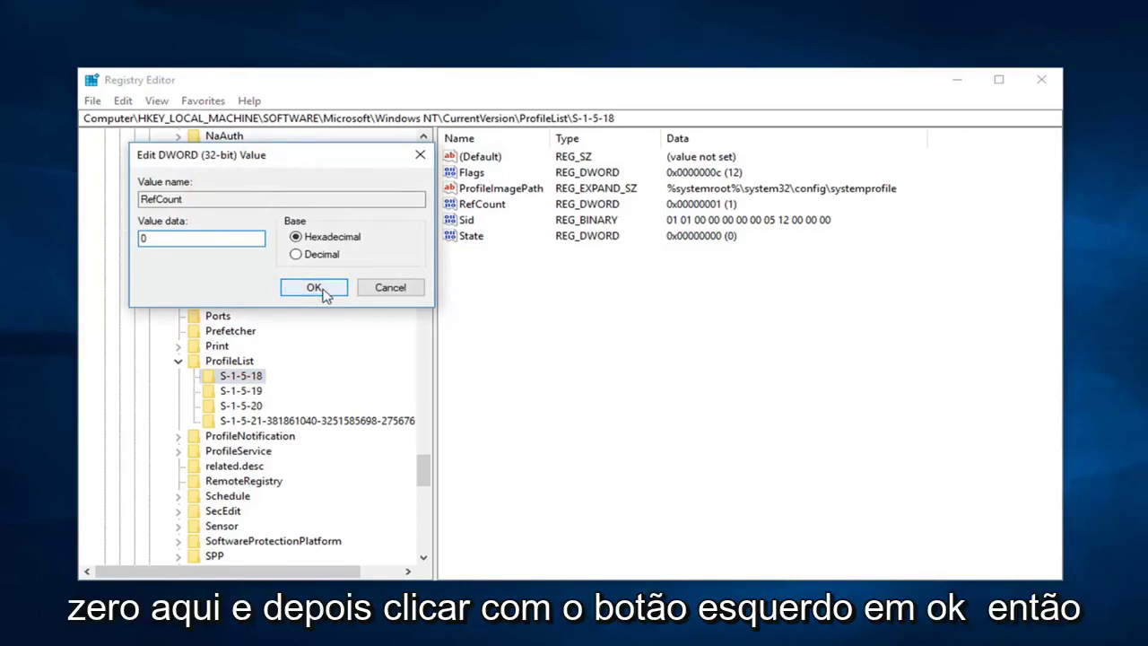
click(314, 287)
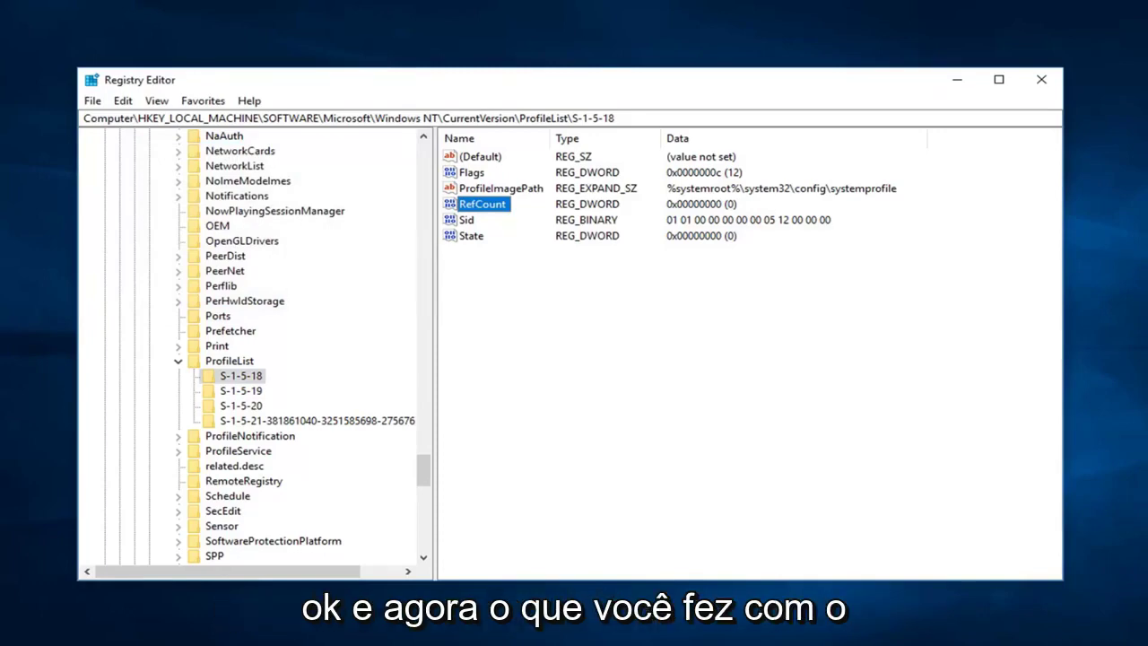
Close Registry Editor and open Check for updates via a Start search for 'windows updates'
click(1039, 79)
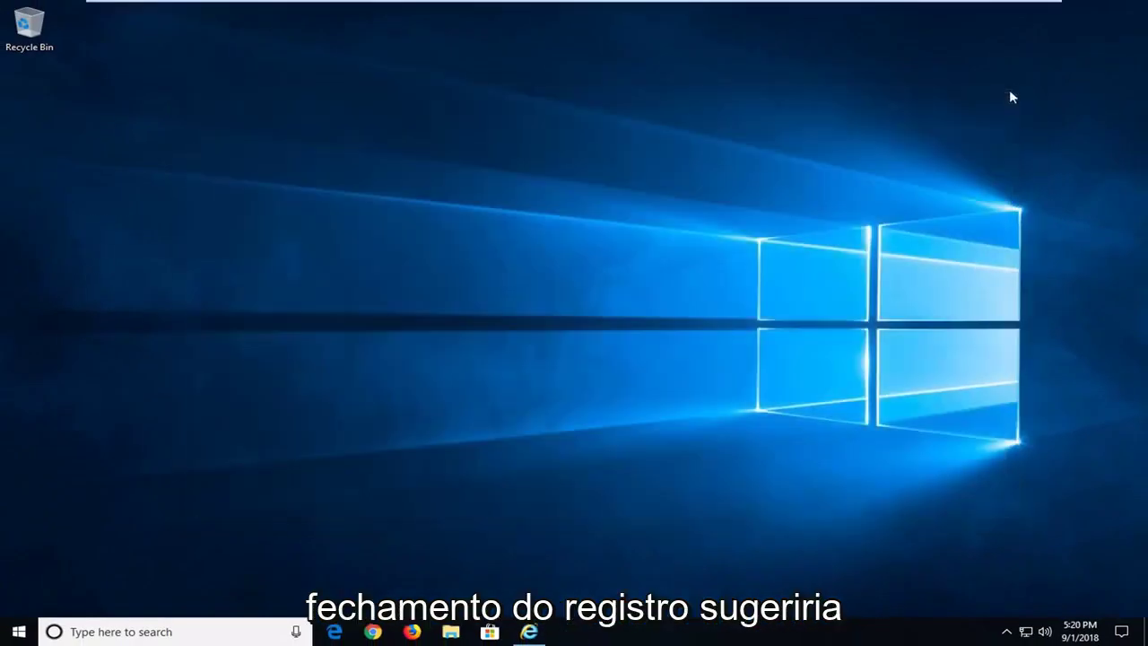
click(16, 631)
text(windo)
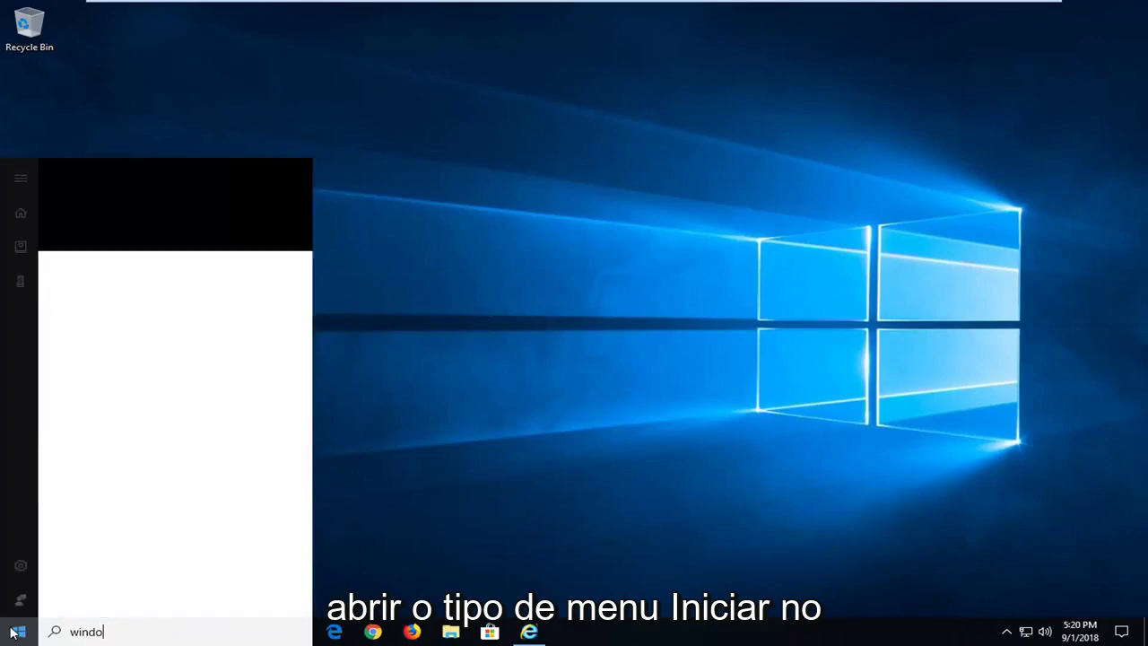
text(ws updates)
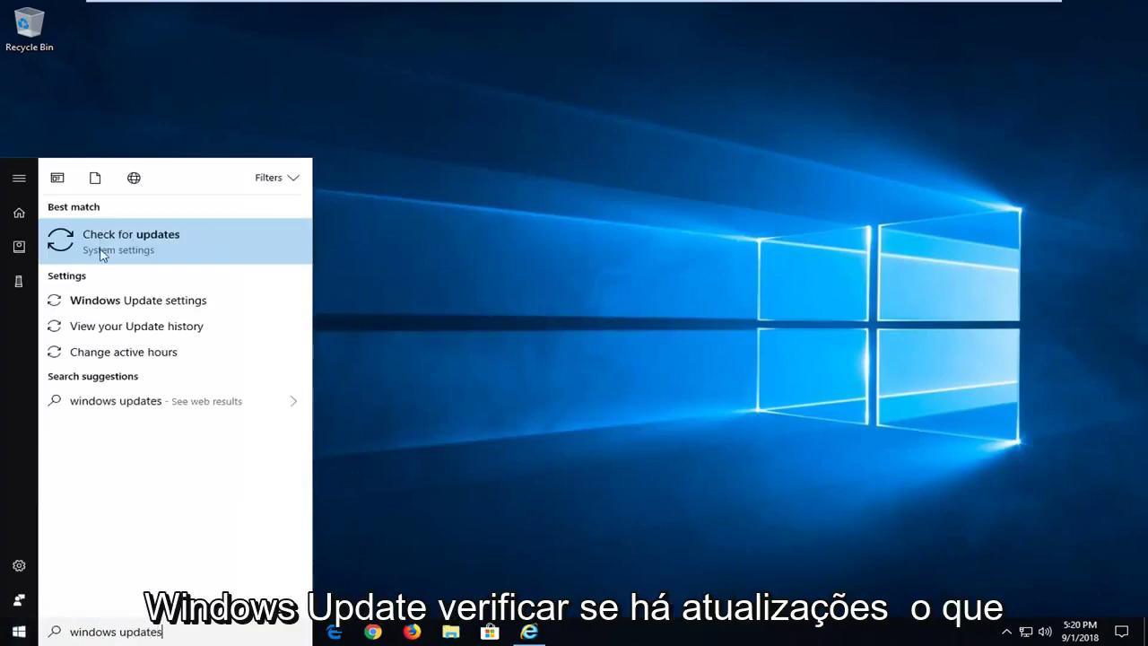
click(105, 244)
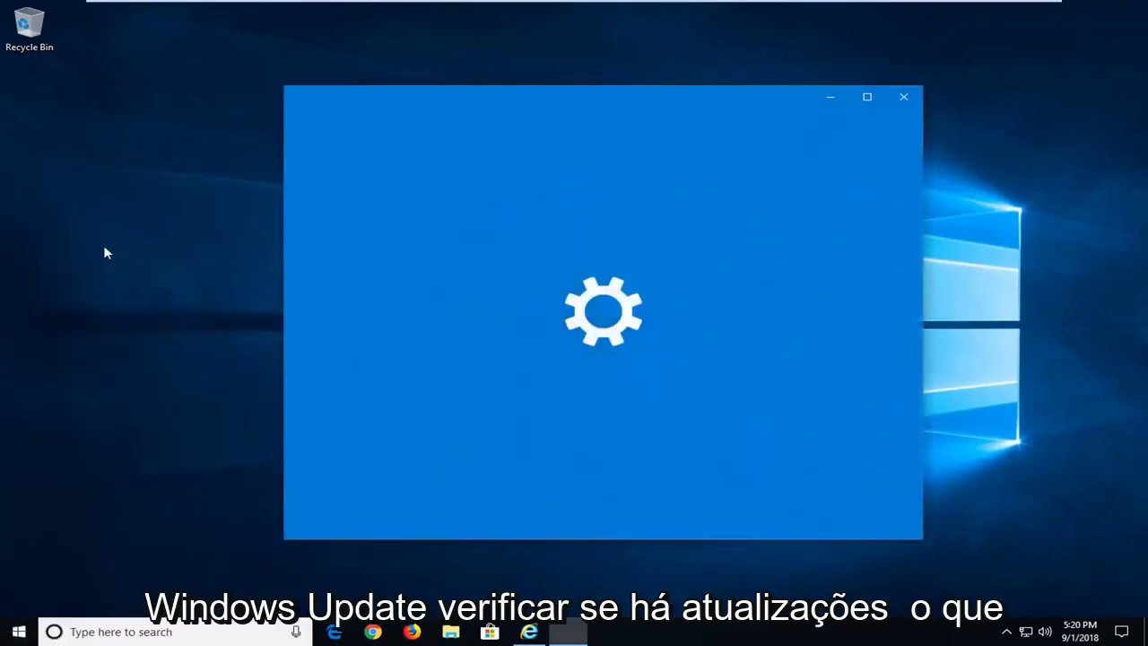